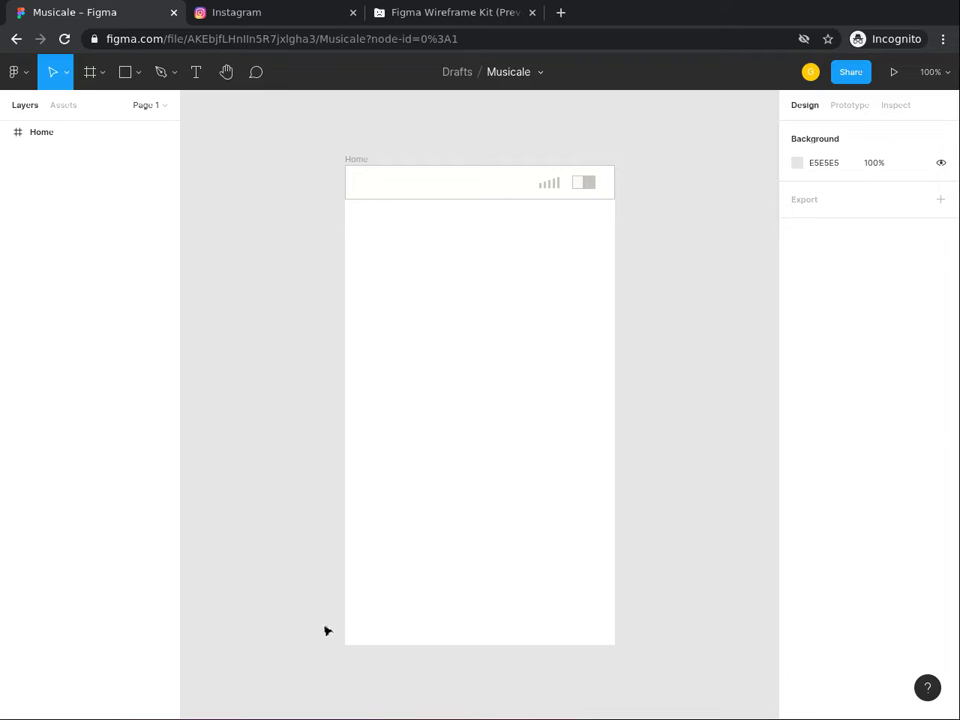
Switch from the Musicale Figma file to the Instagram feed tab.
key(ctrl+Tab)
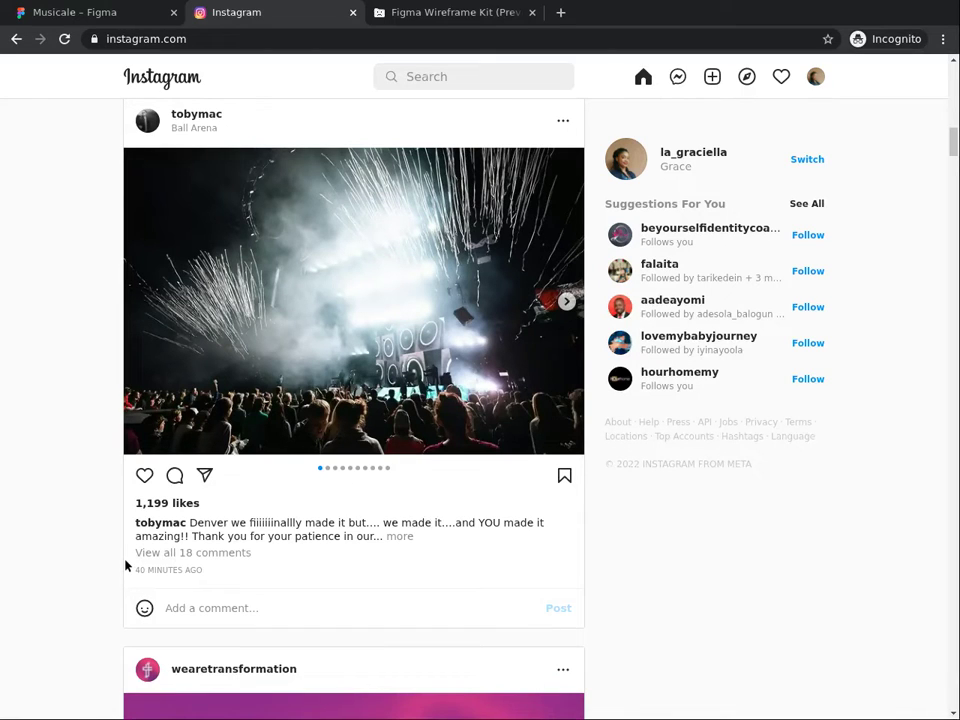
Switch from Instagram to the Figma Wireframe Kit tab.
key(ctrl+Tab)
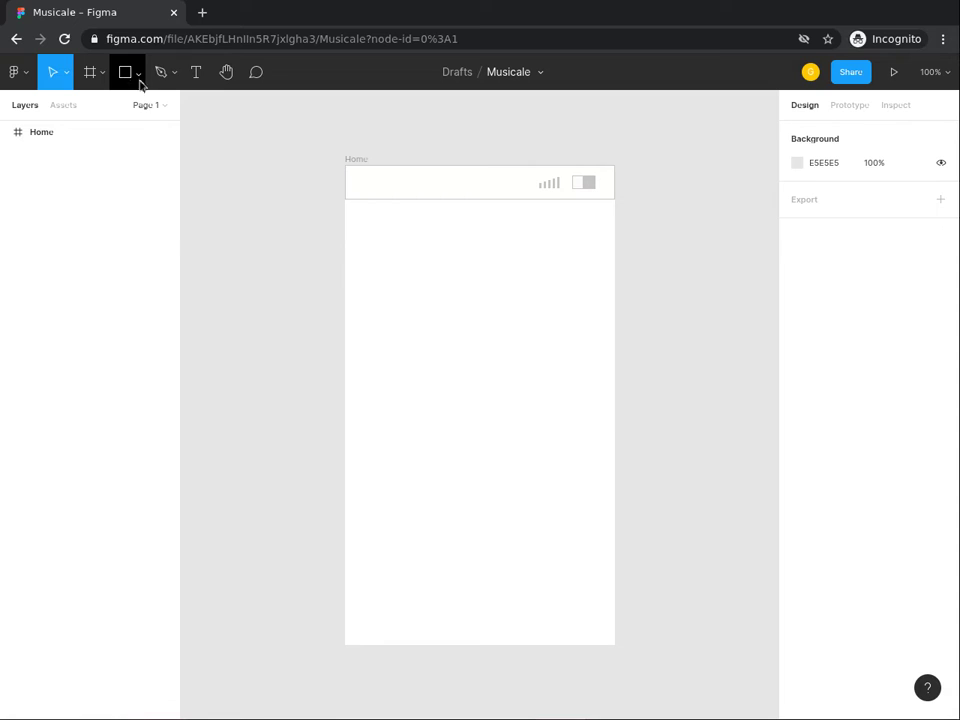
Open the shape tools list in the Musicale file's toolbar.
click(140, 82)
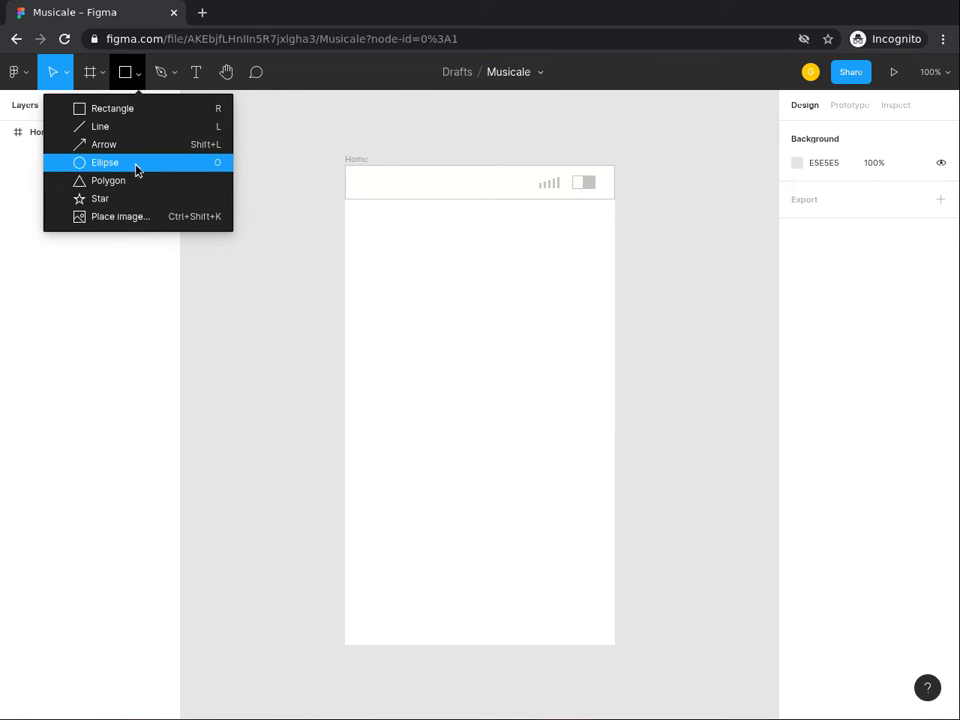
Draw a 48×48 circle, Ellipse 1, in the Home frame below the status bar.
click(137, 166)
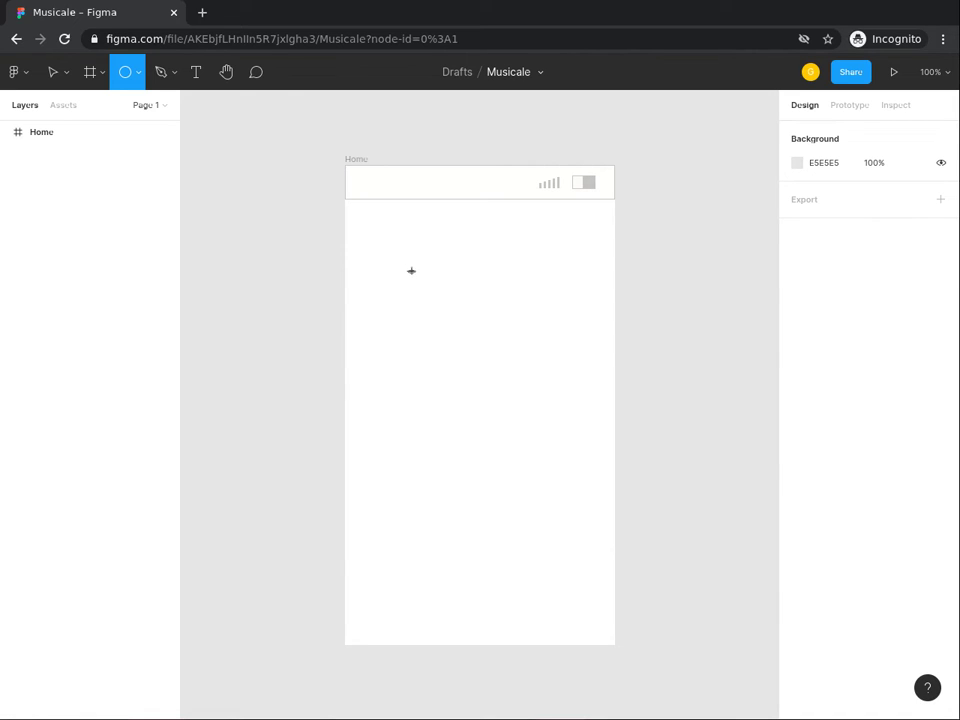
mouse_move(412, 272)
mouse_down()
mouse_move(482, 328)
mouse_move(447, 302)
mouse_up()
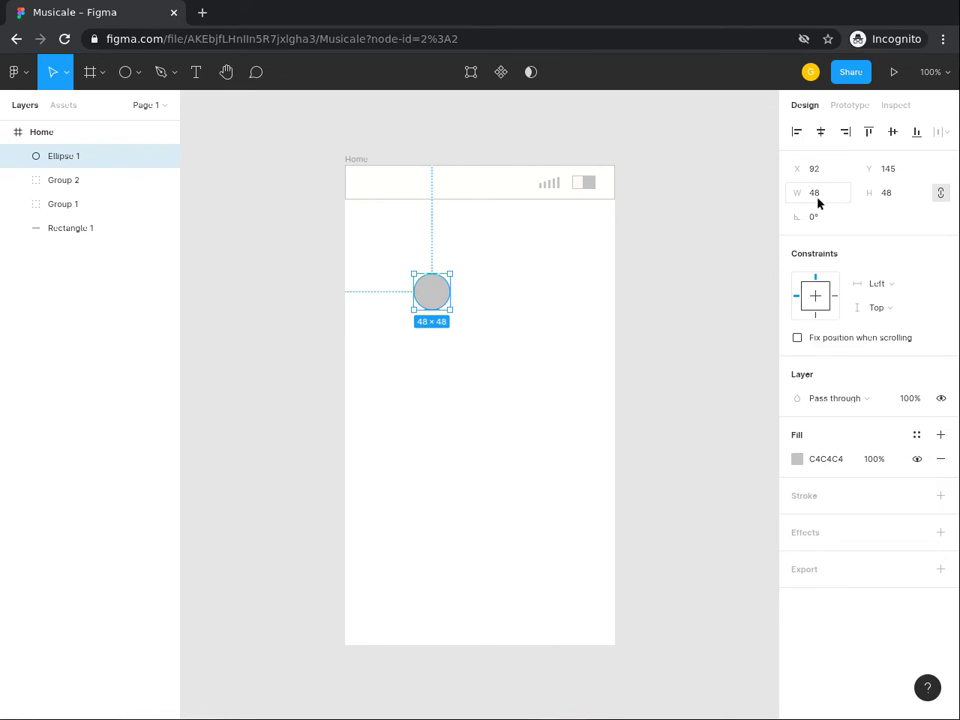
Resize Ellipse 1 to 36×36 and move it to X 23, Y 63 at the frame's top-left.
click(818, 196)
double_click(818, 196)
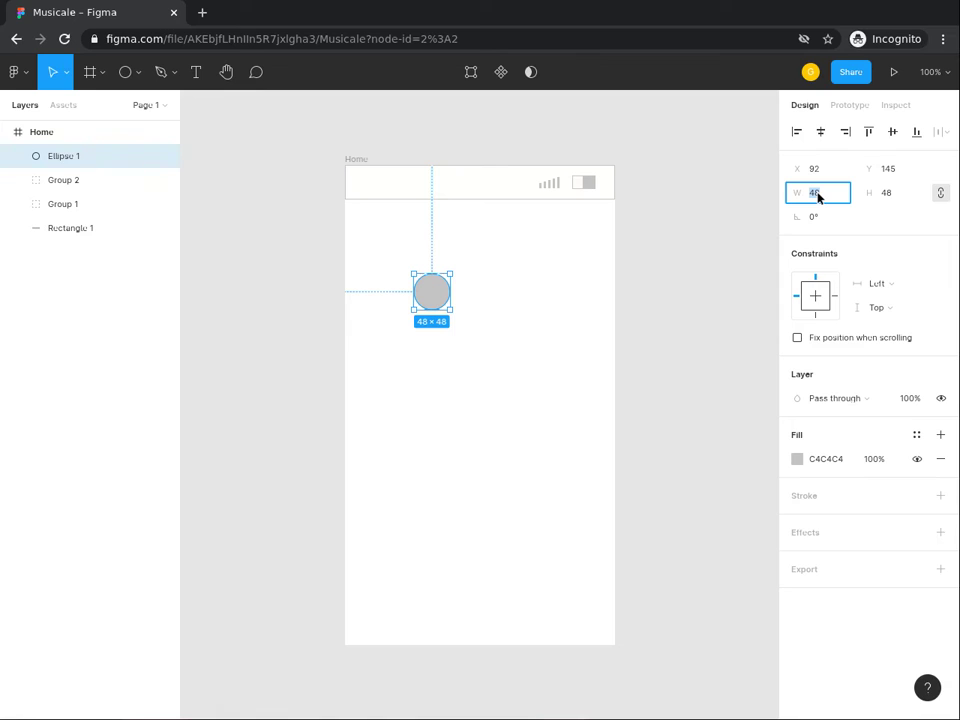
text(36)
key(Return)
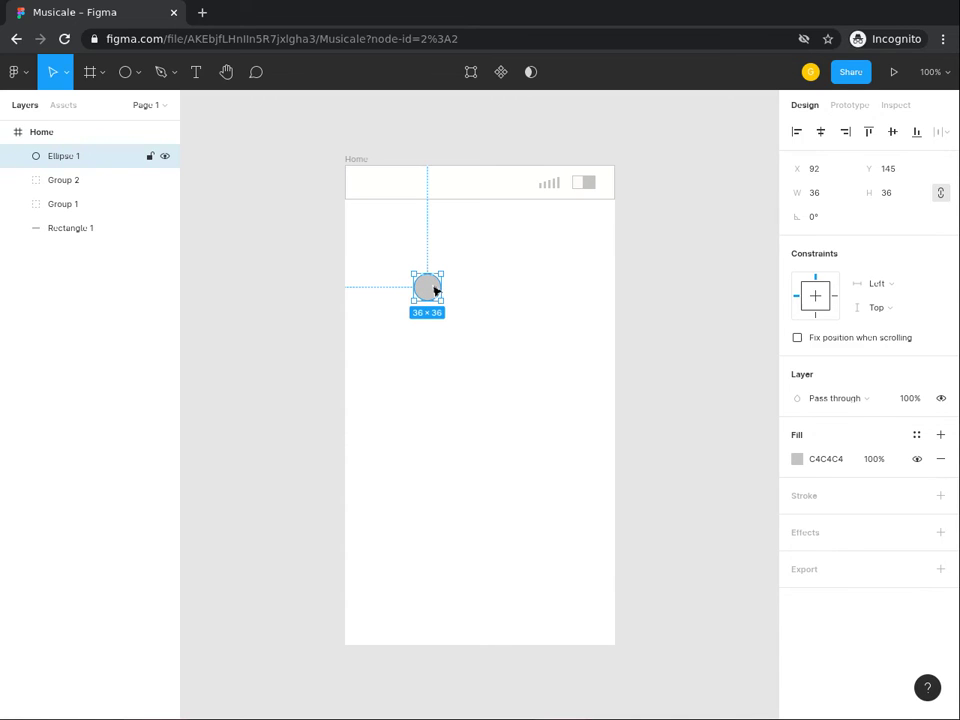
drag(435, 290, 383, 230)
Give Ellipse 1 a white FFFFFF fill.
click(833, 460)
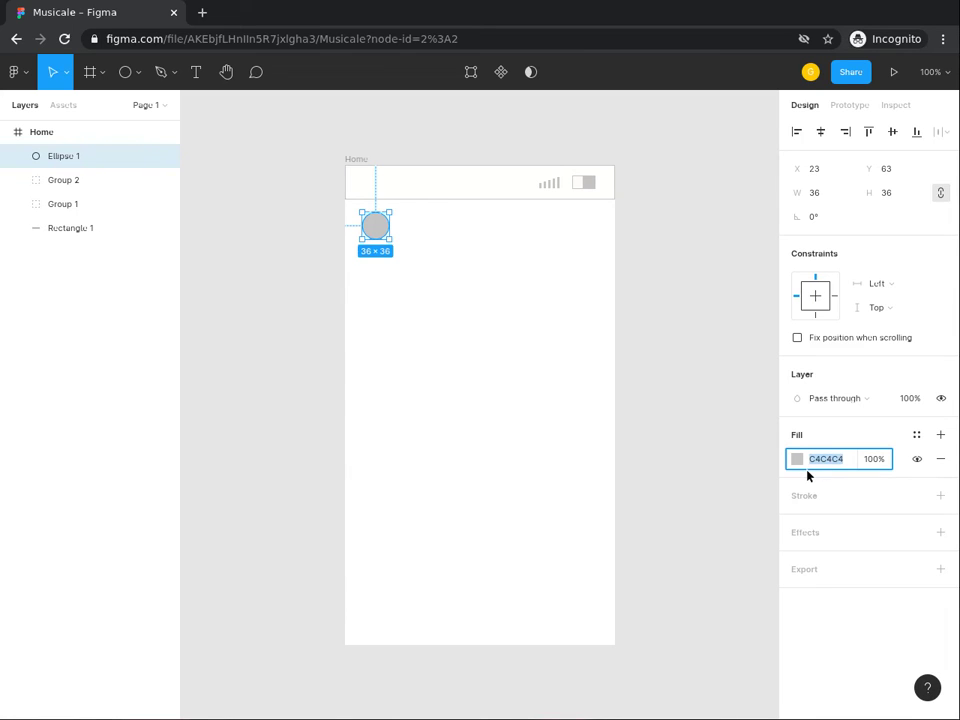
text(ffffff)
key(Return)
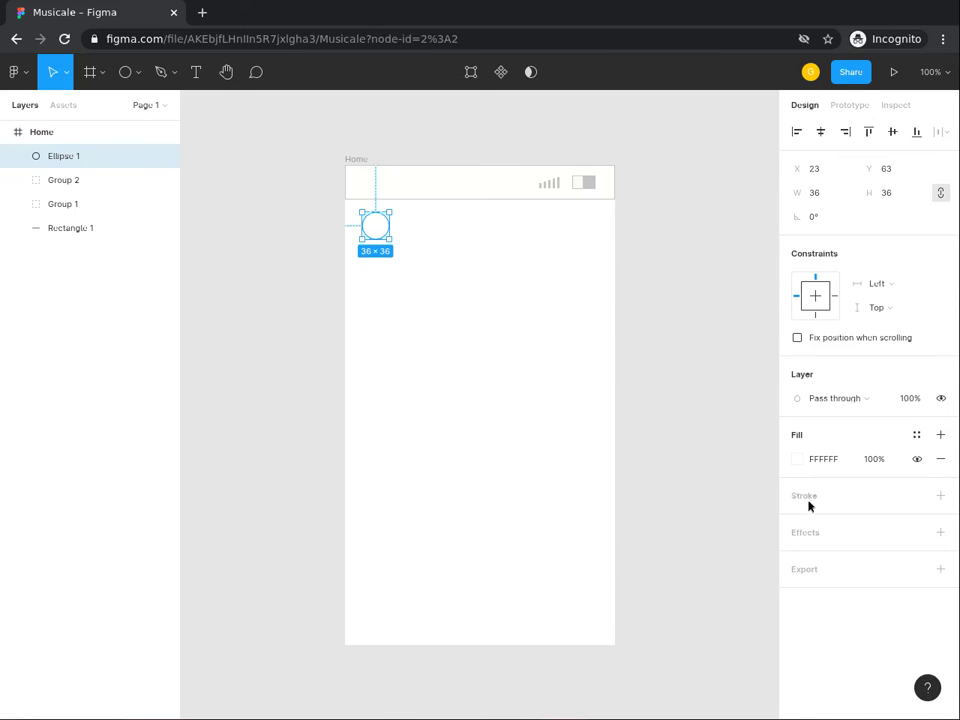
Add a 1 px C4C4C4 grey stroke to the circle, then deselect it.
click(808, 503)
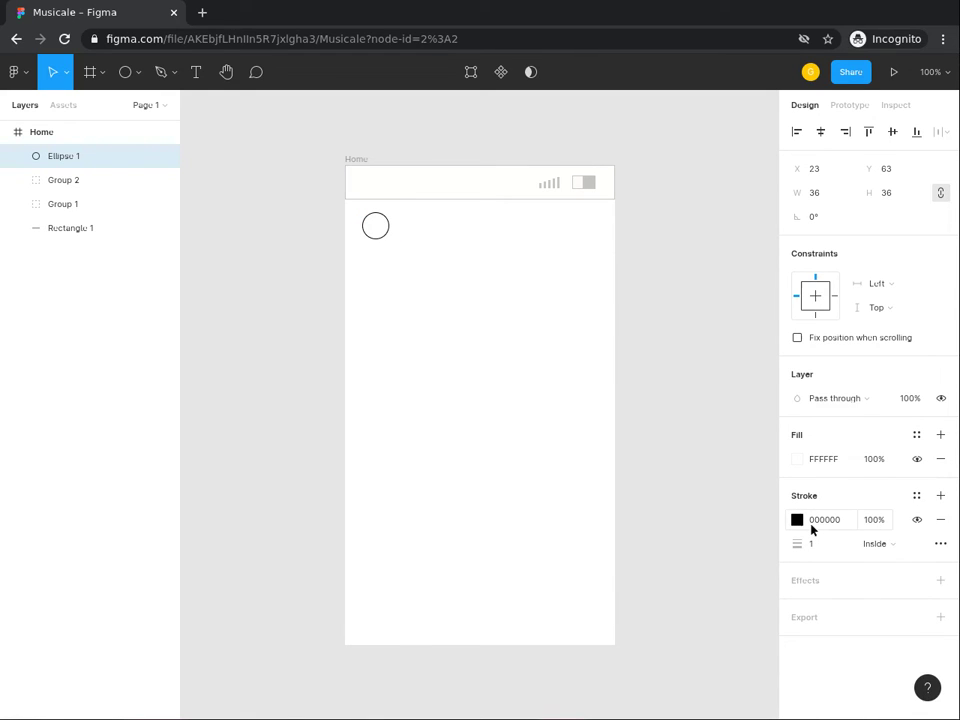
click(812, 530)
text(c4)
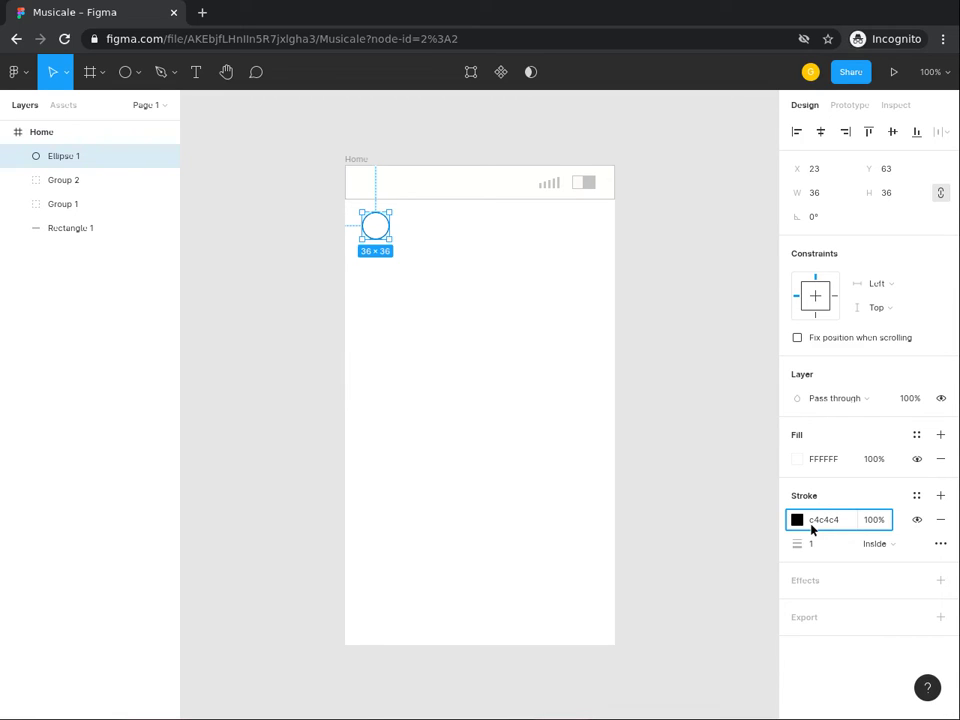
text(c4c4)
key(Return)
key(Escape)
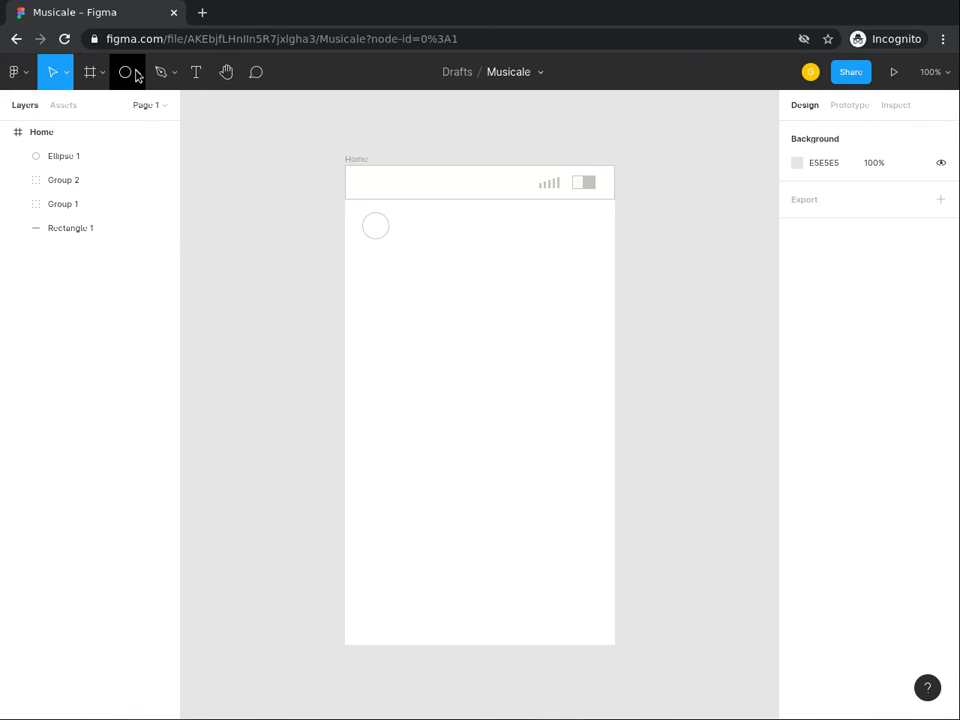
Draw a −45° diagonal line, Line 1, in the middle of the Home frame.
click(137, 76)
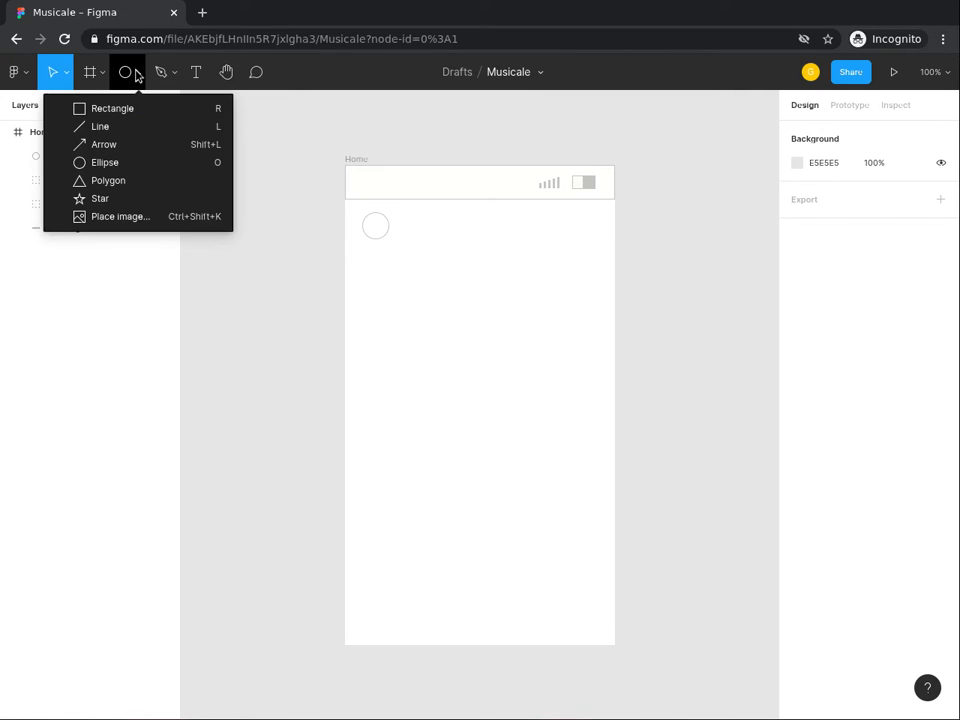
click(140, 130)
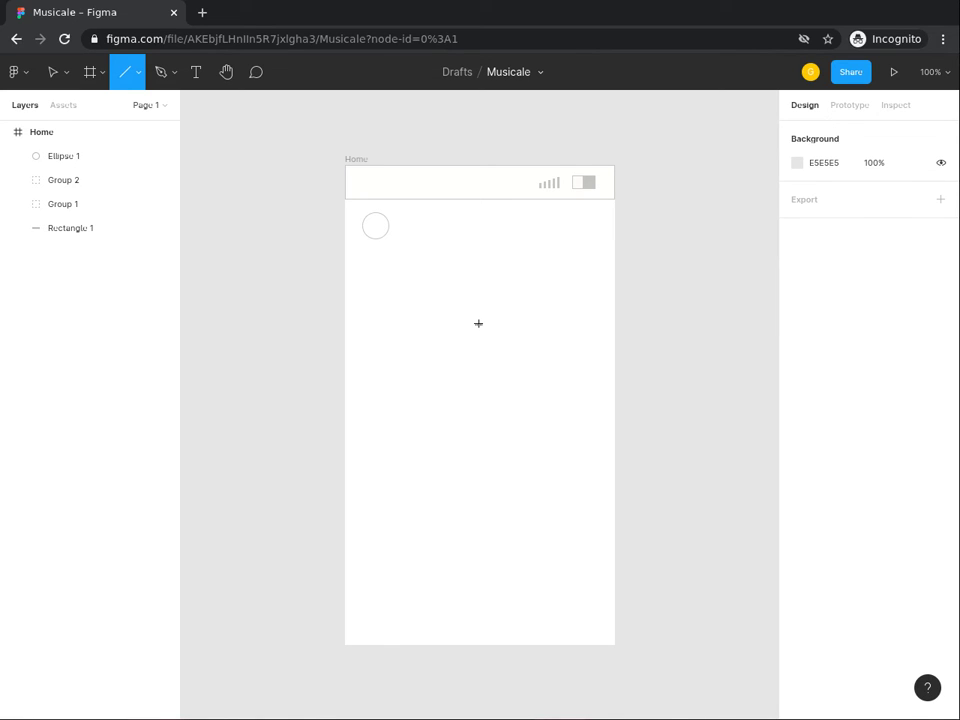
mouse_move(486, 330)
mouse_down()
mouse_move(521, 375)
mouse_move(506, 352)
mouse_up()
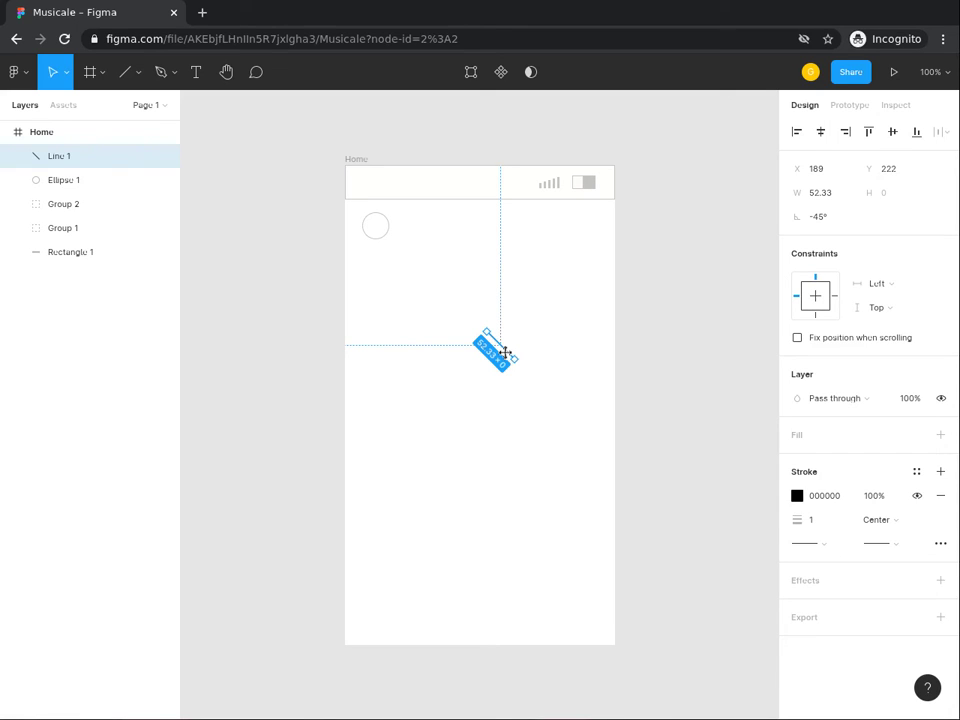
click(817, 197)
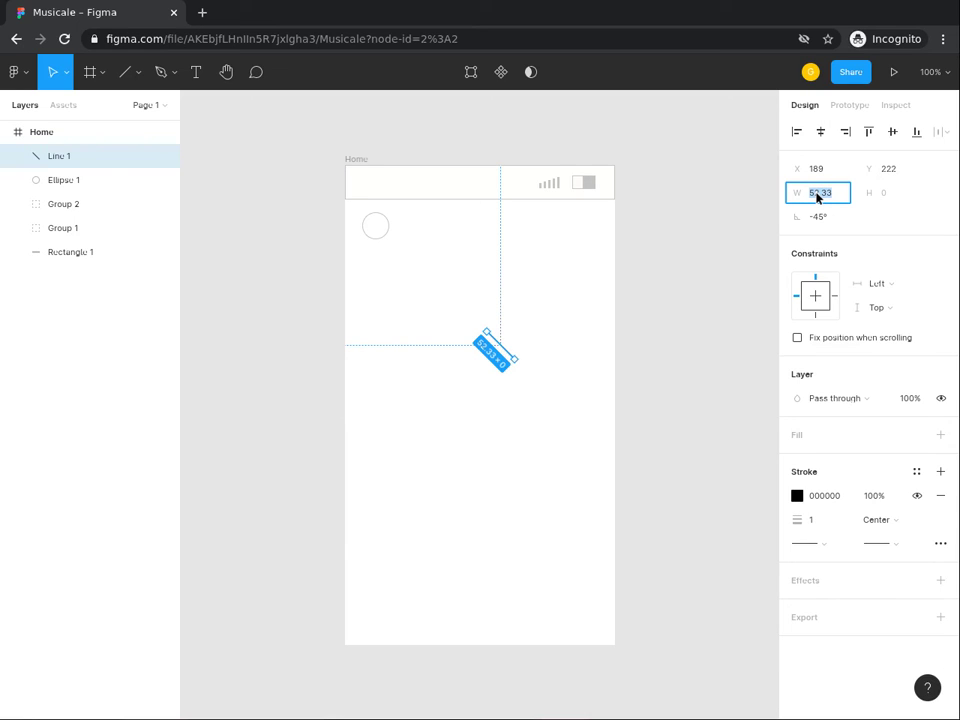
Set Line 1's width to 36 and paste a duplicate as Line 2.
text(36)
key(Return)
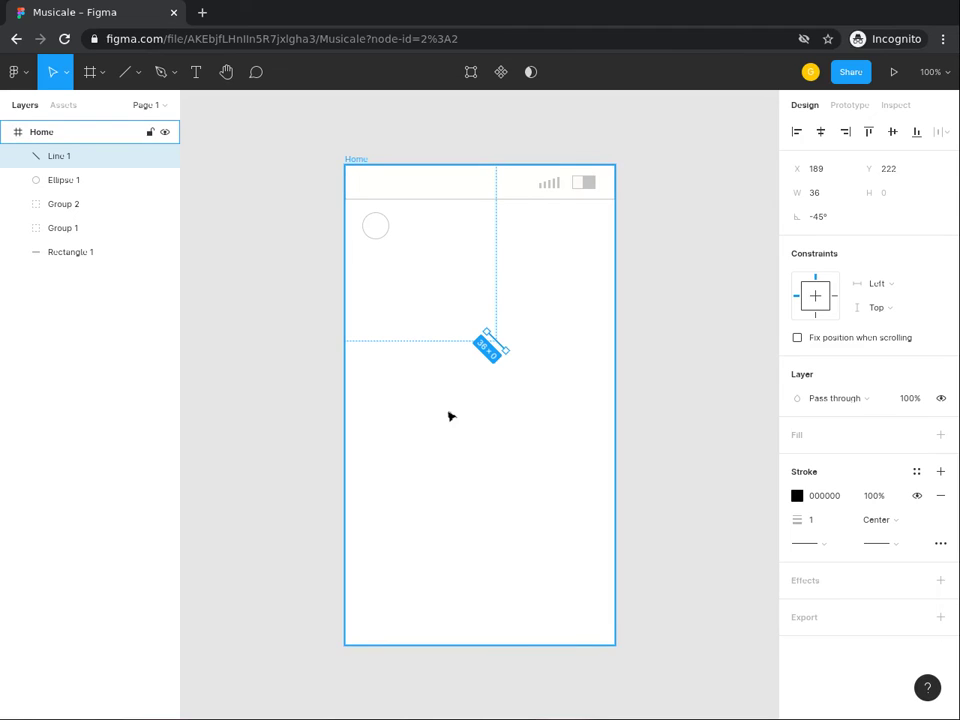
key(ctrl+v)
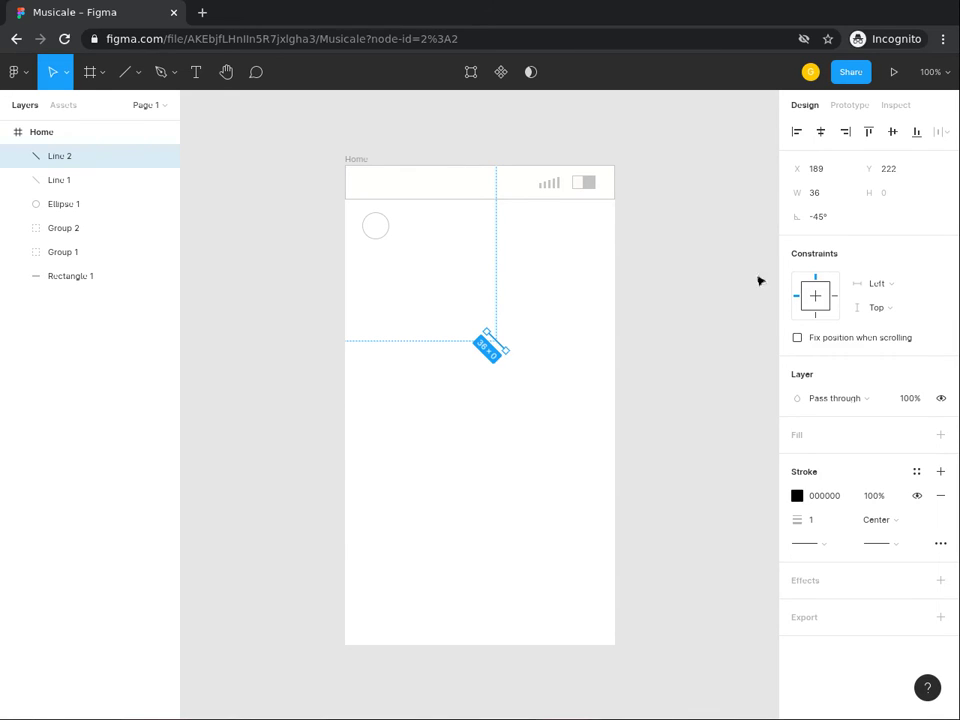
Rotate Line 2 to −135° so it crosses Line 1 in an X.
click(820, 223)
key(Return)
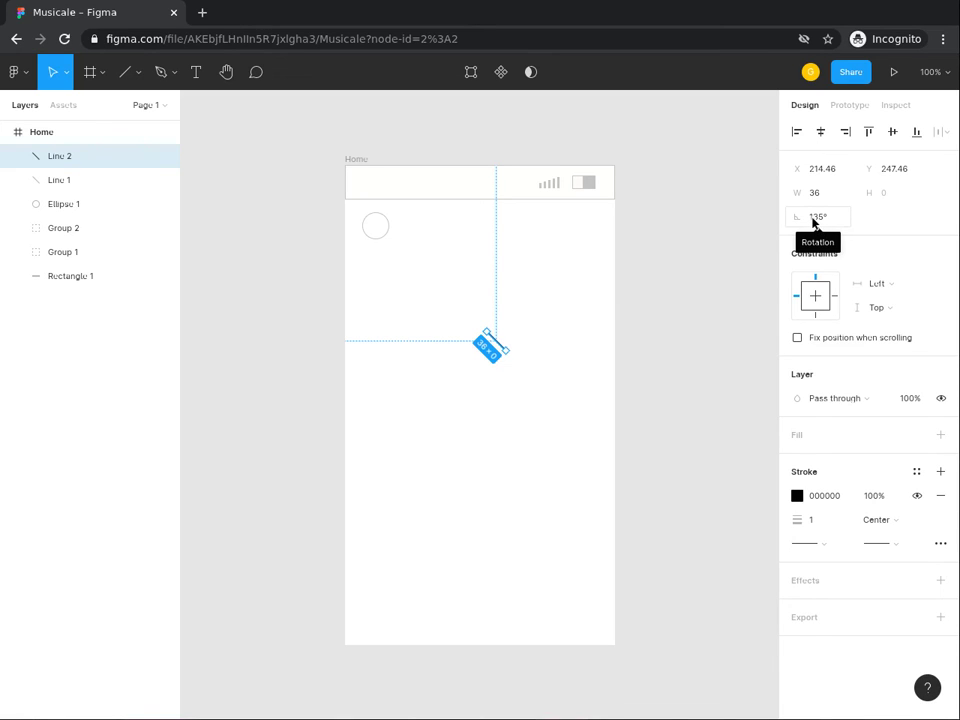
click(812, 218)
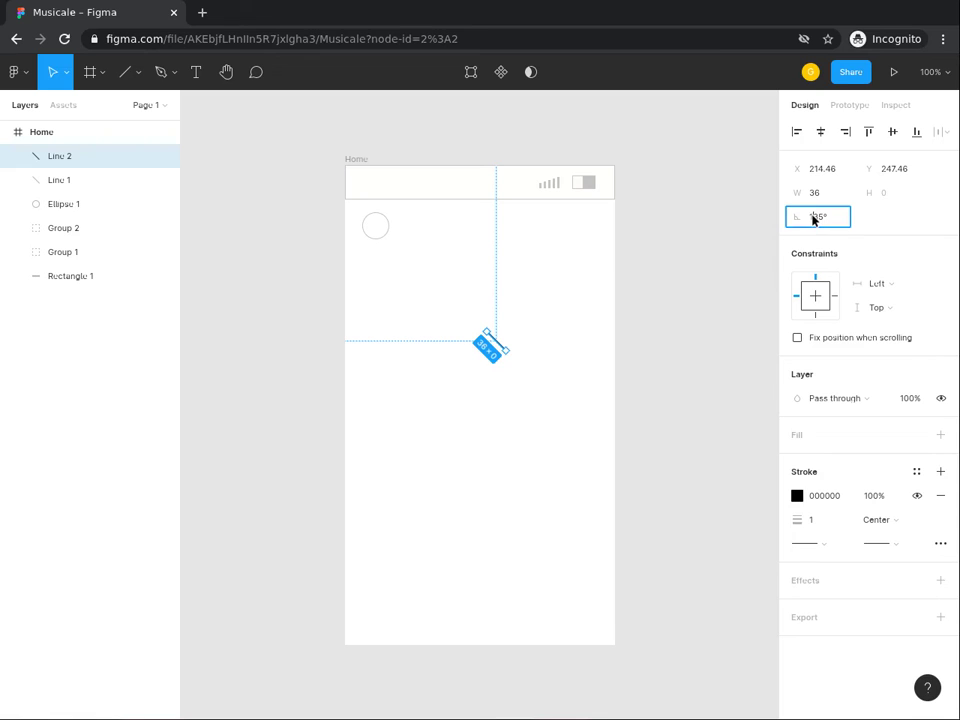
key(Left)
text(-)
key(Return)
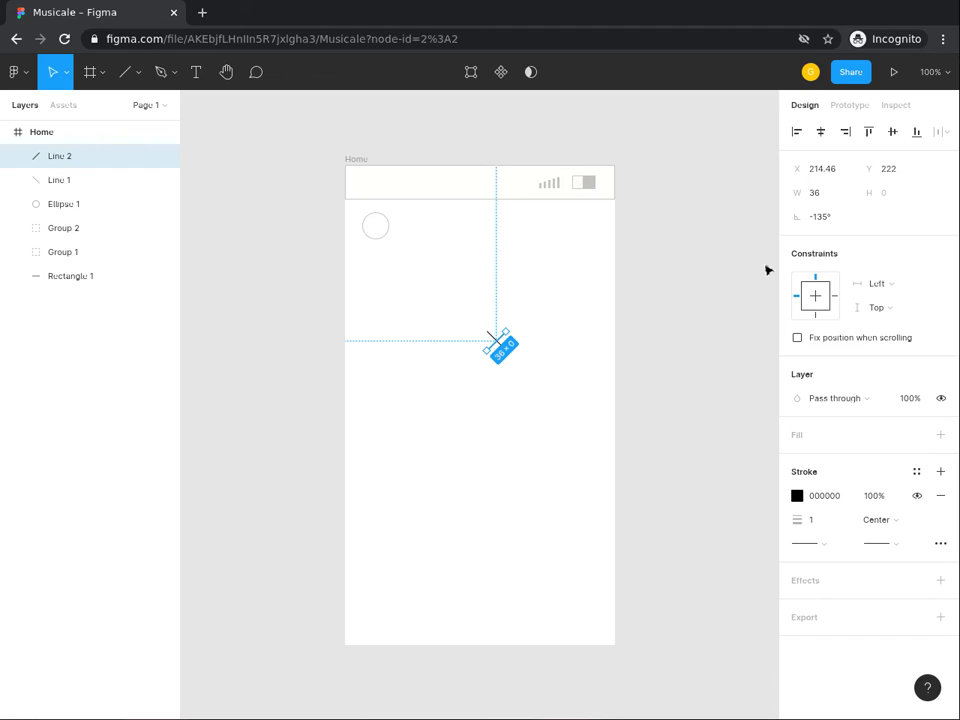
click(548, 358)
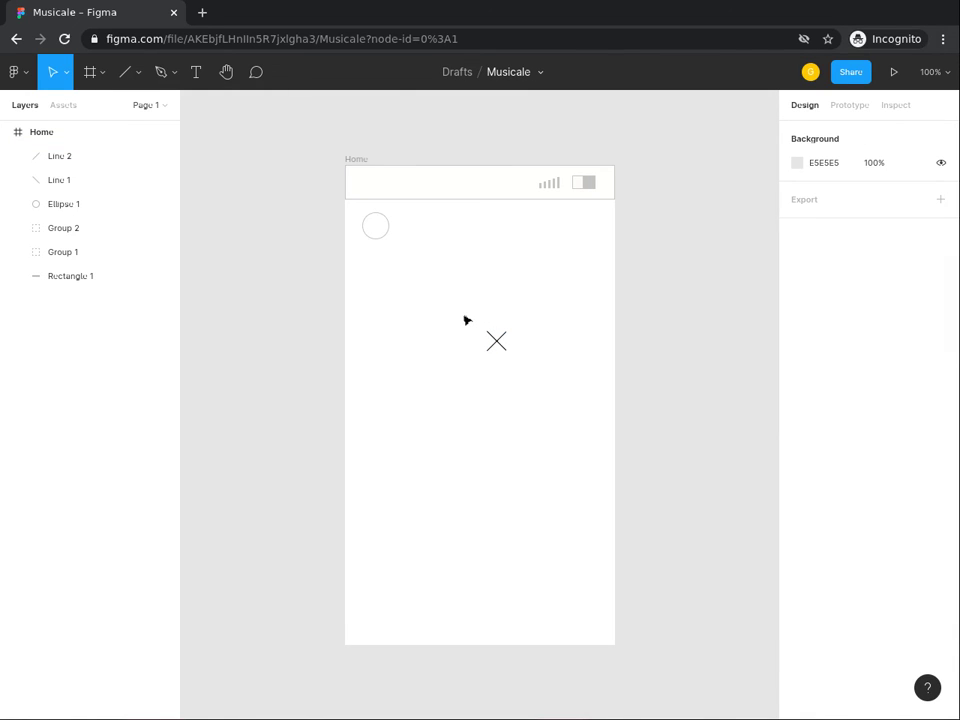
Align both lines on their horizontal centres and group them as Group 3.
drag(465, 317, 536, 369)
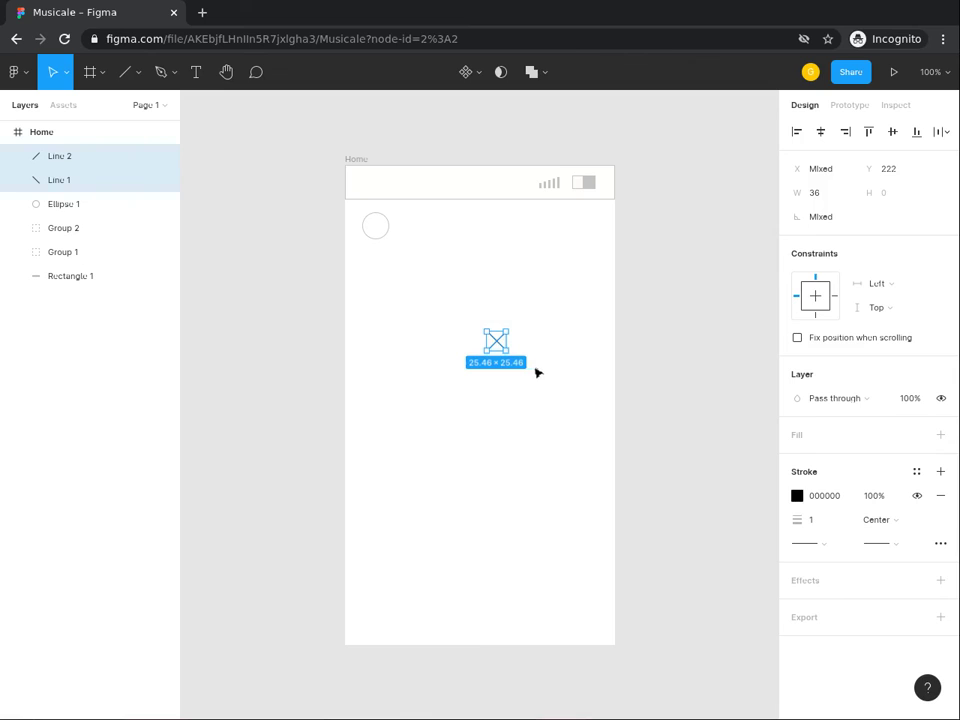
click(823, 133)
key(ctrl+g)
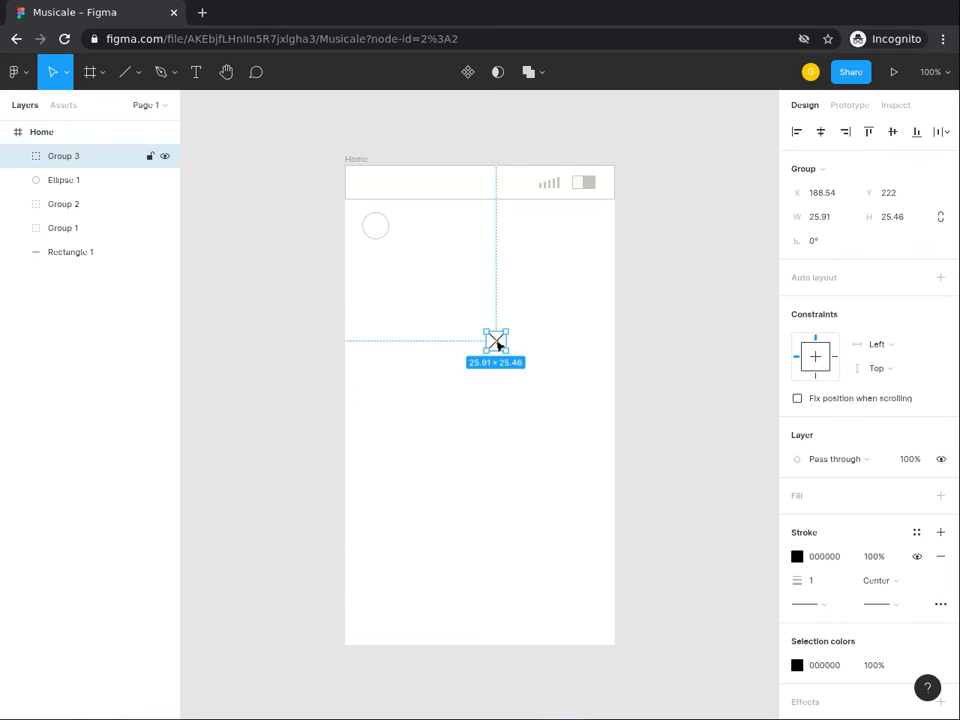
Align the X with the 36×36 circle by left edges, tops and vertical centres, then reselect both.
shift+click(375, 232)
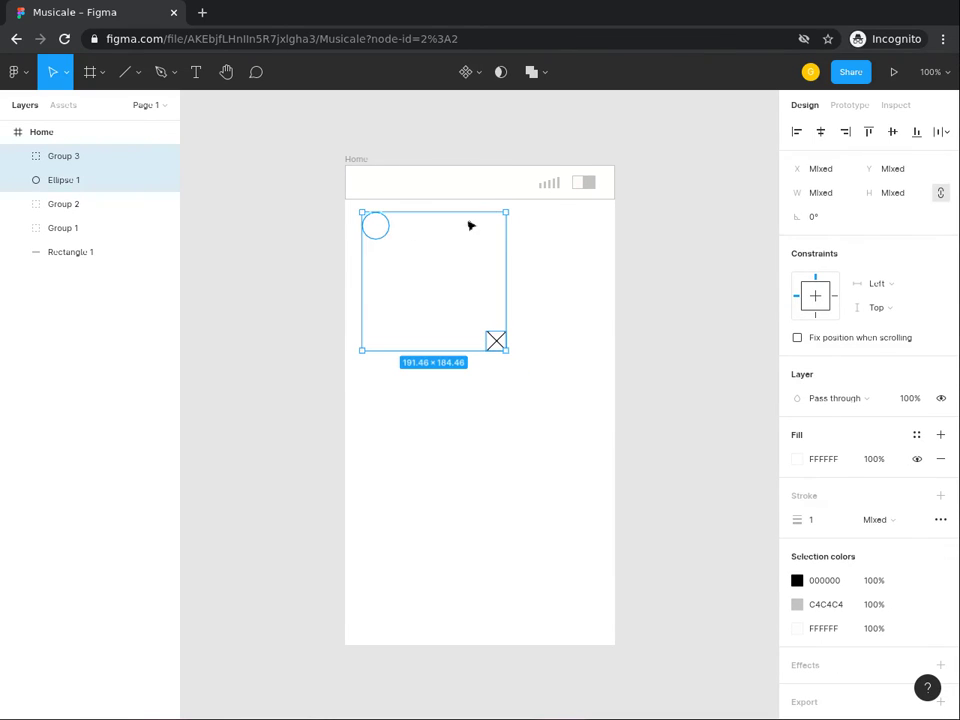
click(797, 132)
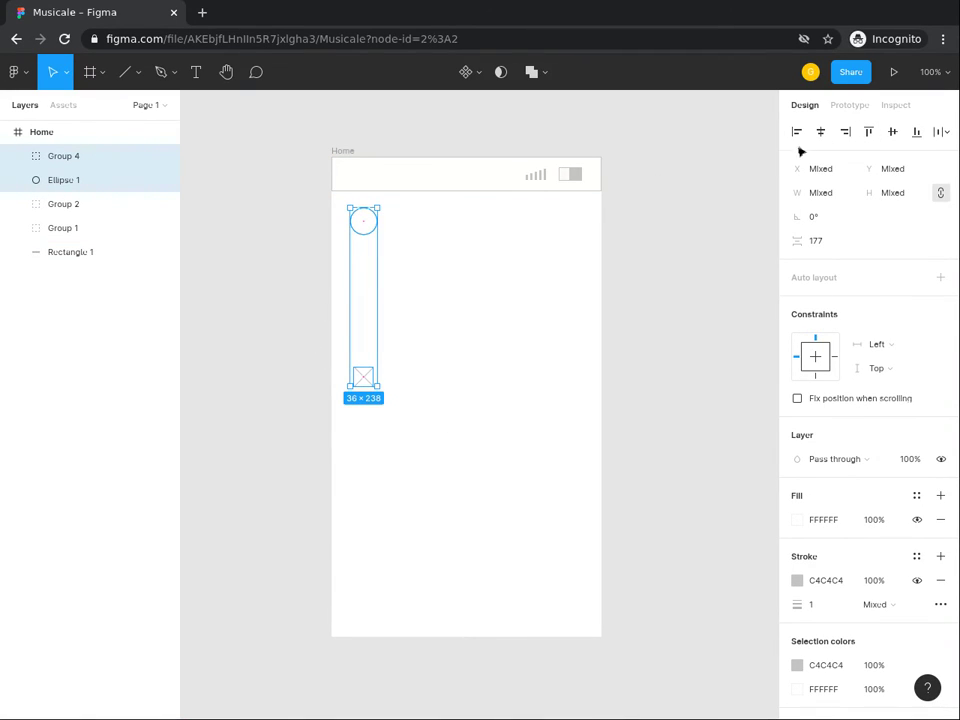
click(867, 134)
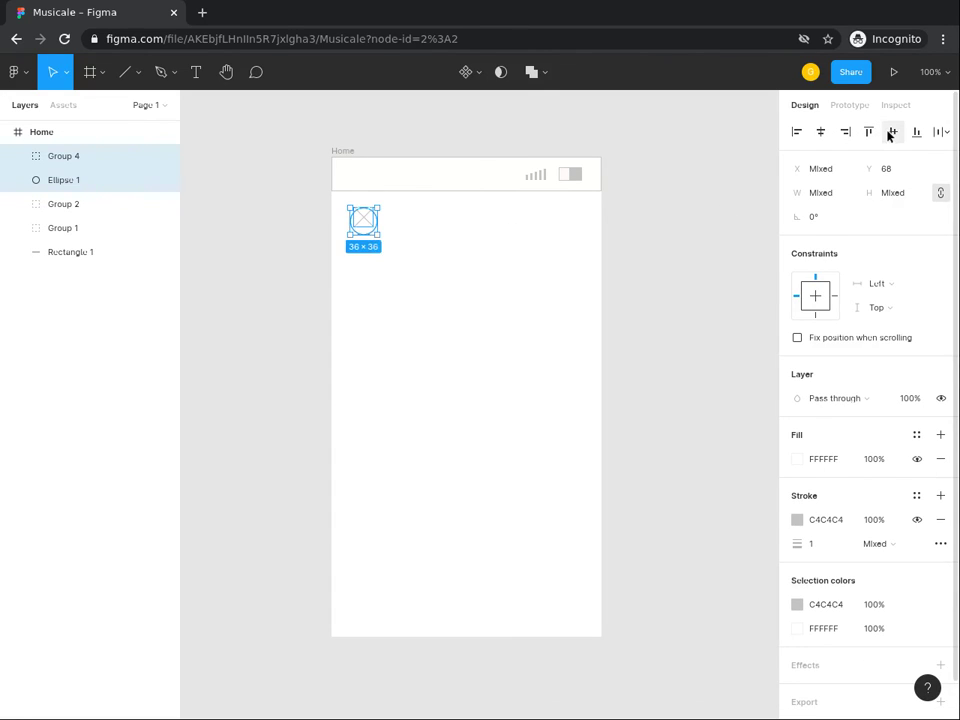
click(888, 134)
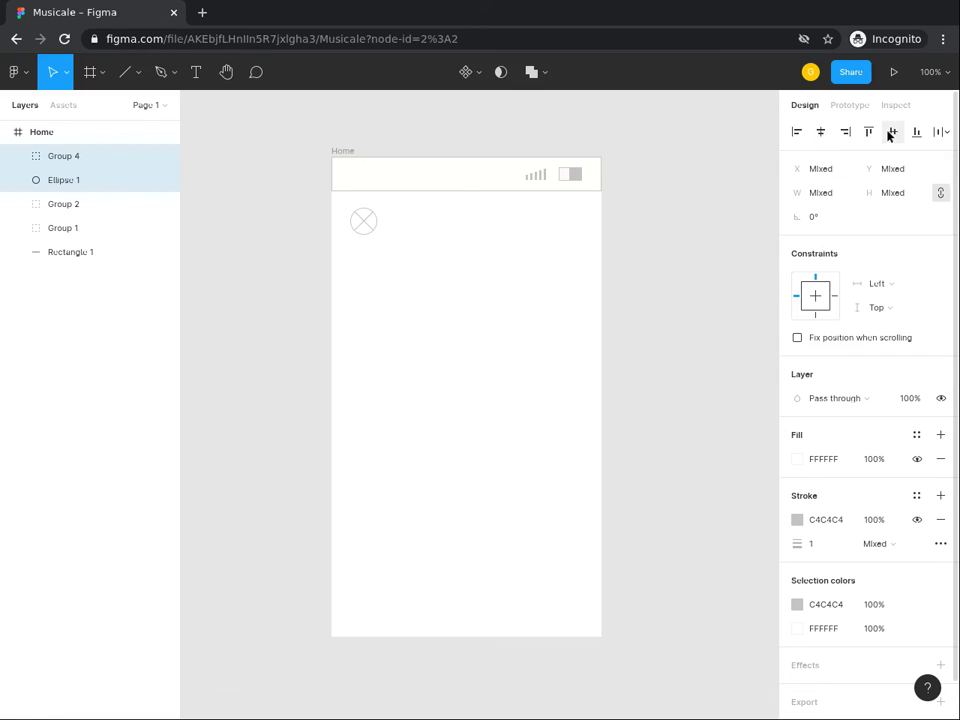
click(397, 330)
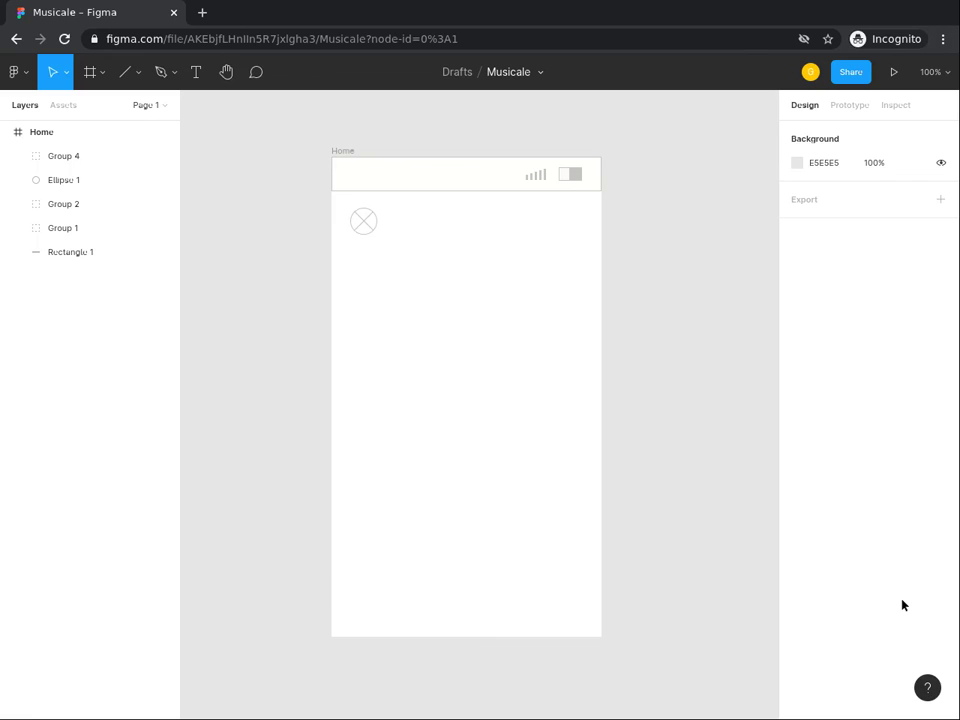
drag(388, 250, 370, 233)
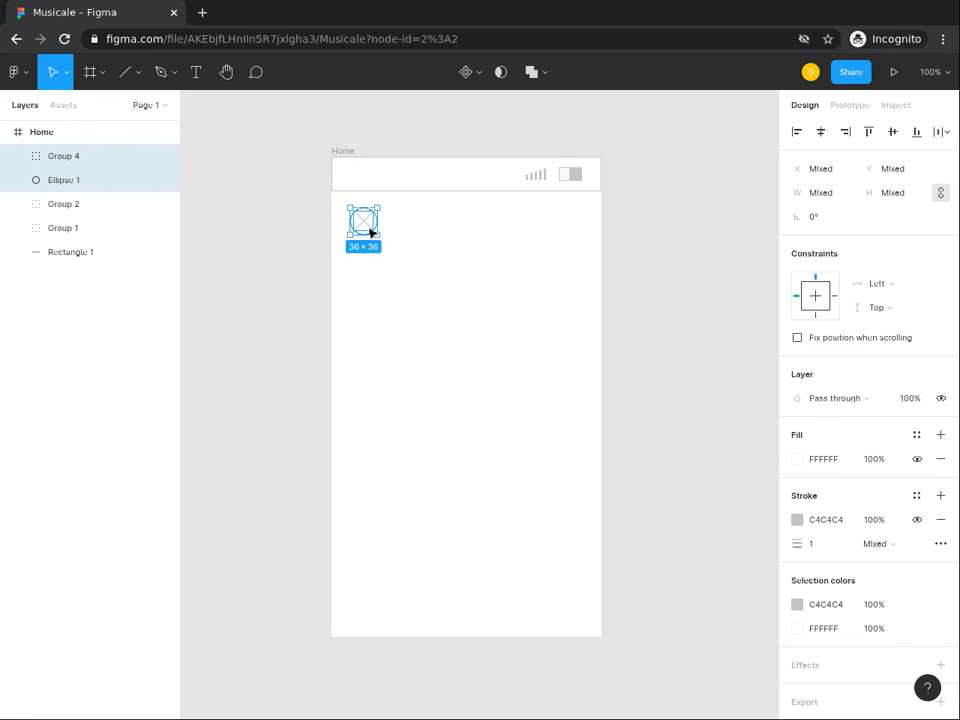
Group the circle and X as Group 5 and make it a component.
key(ctrl+g)
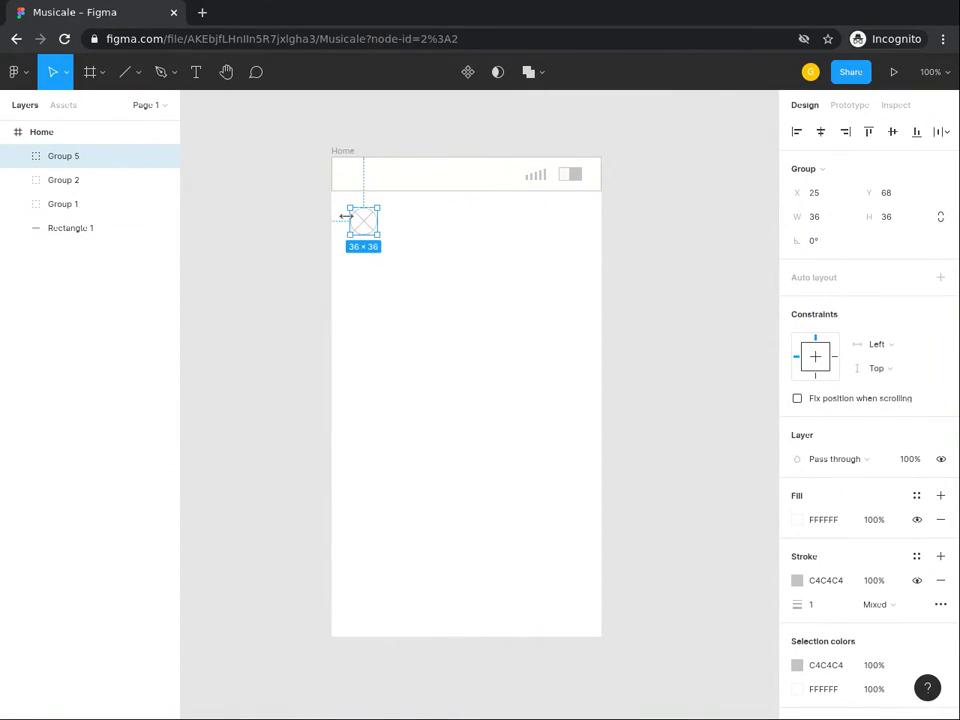
right_click(346, 216)
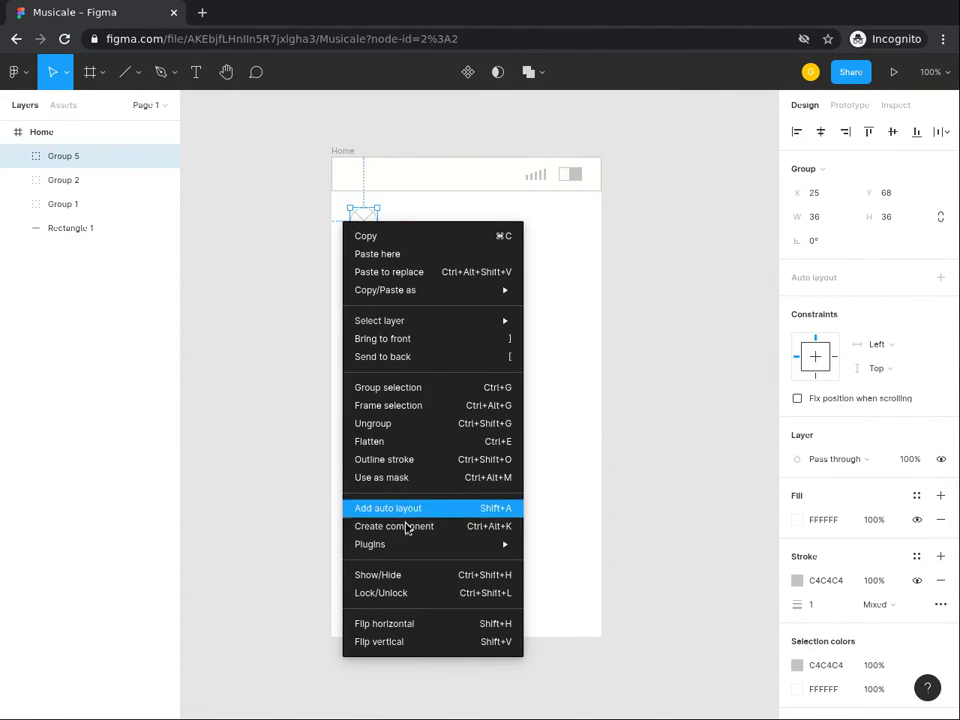
mouse_move(412, 532)
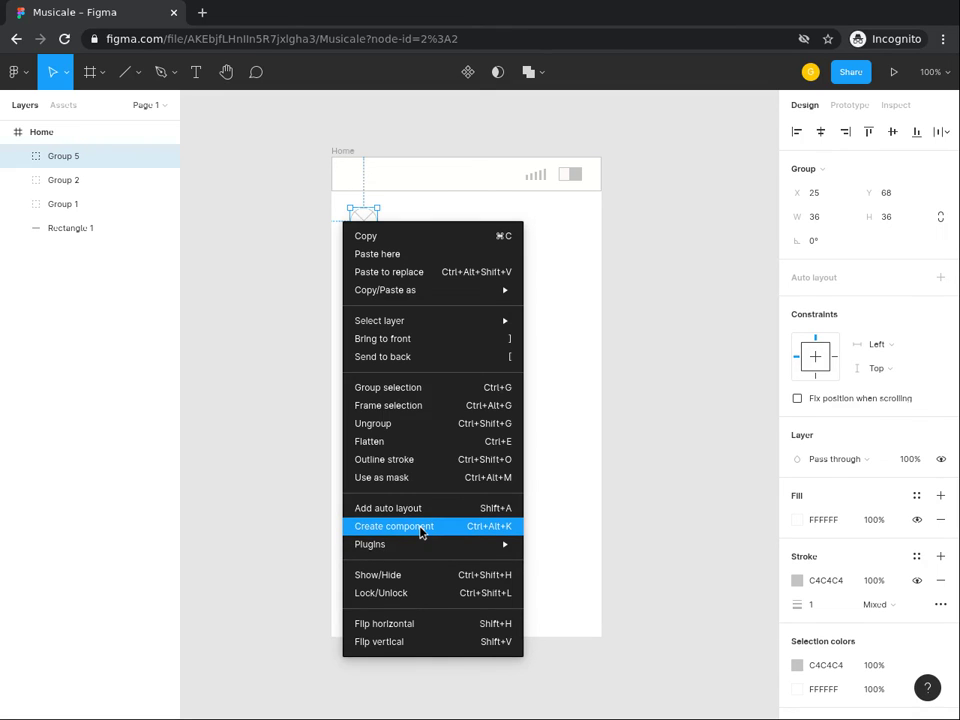
click(421, 532)
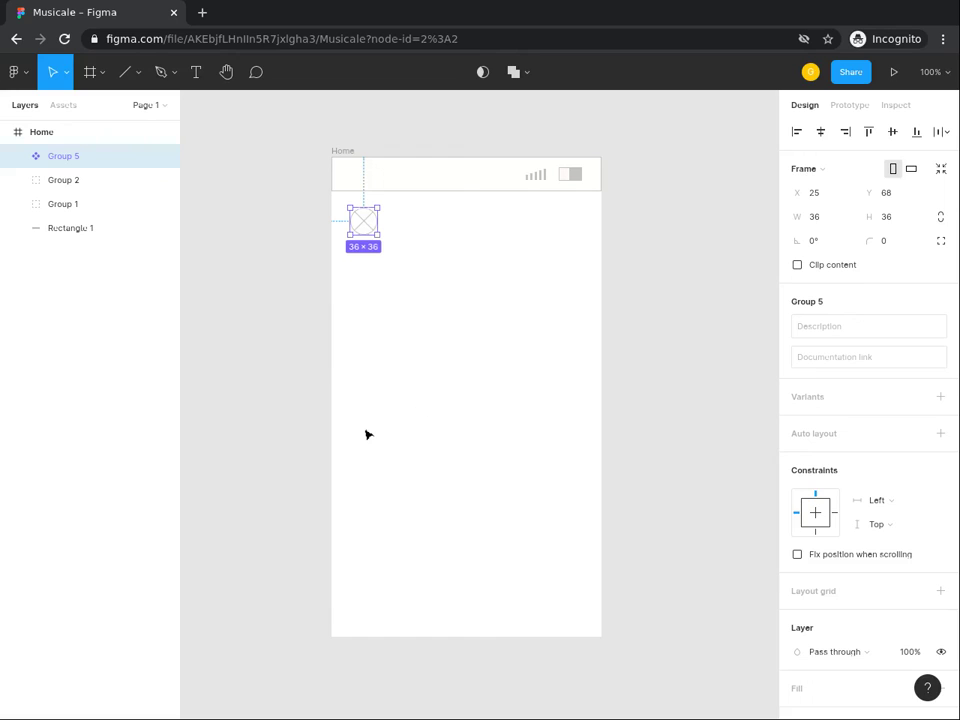